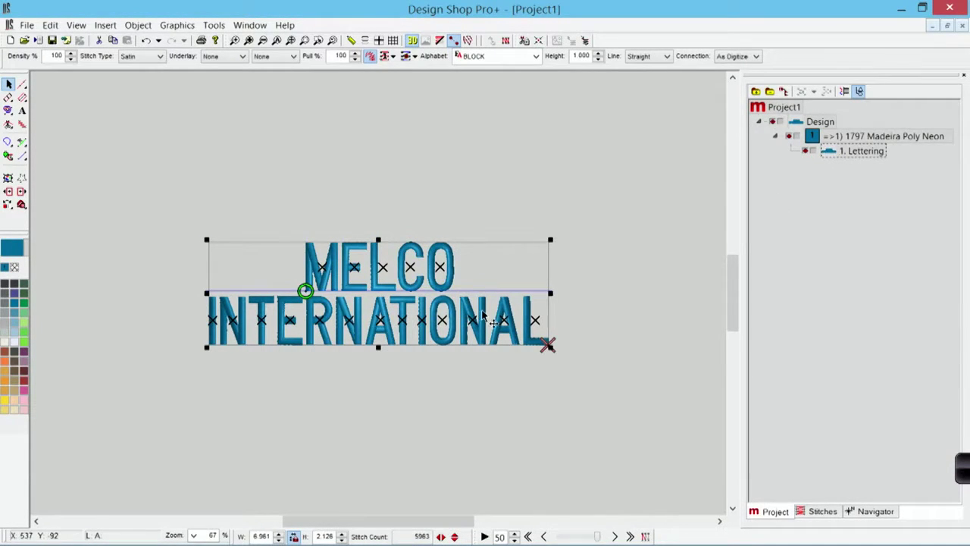
Open the lettering's properties and apply left justification to MELCO INTERNATIONAL
right_click(513, 264)
click(528, 269)
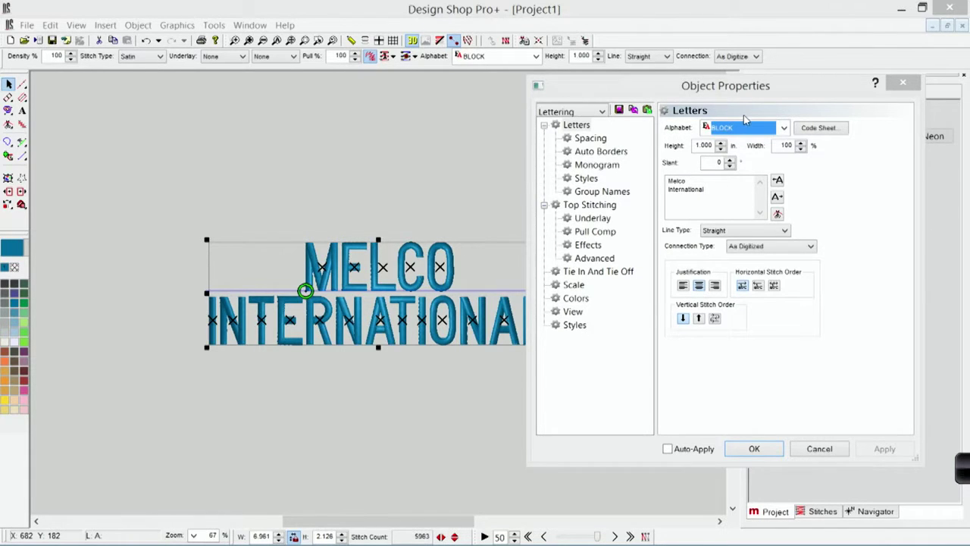
drag(785, 91, 818, 81)
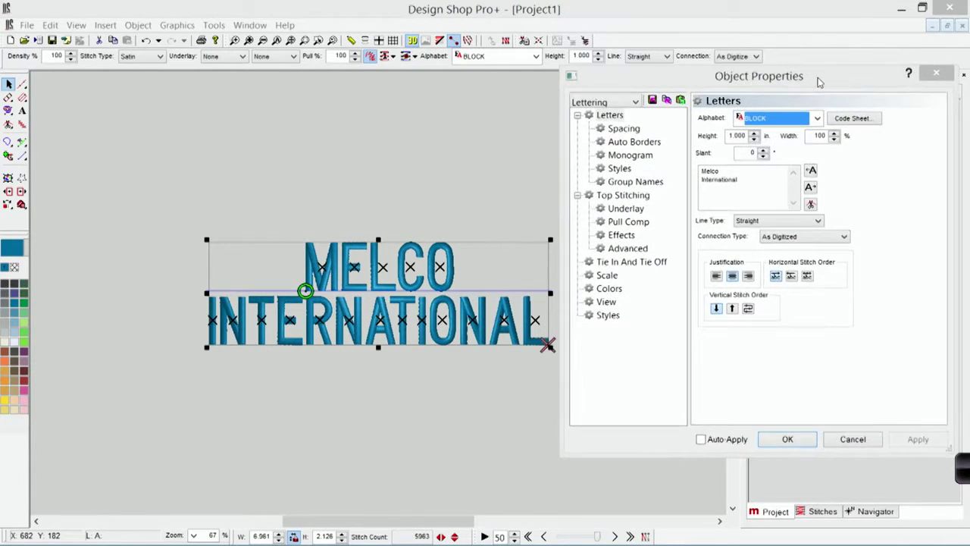
click(716, 278)
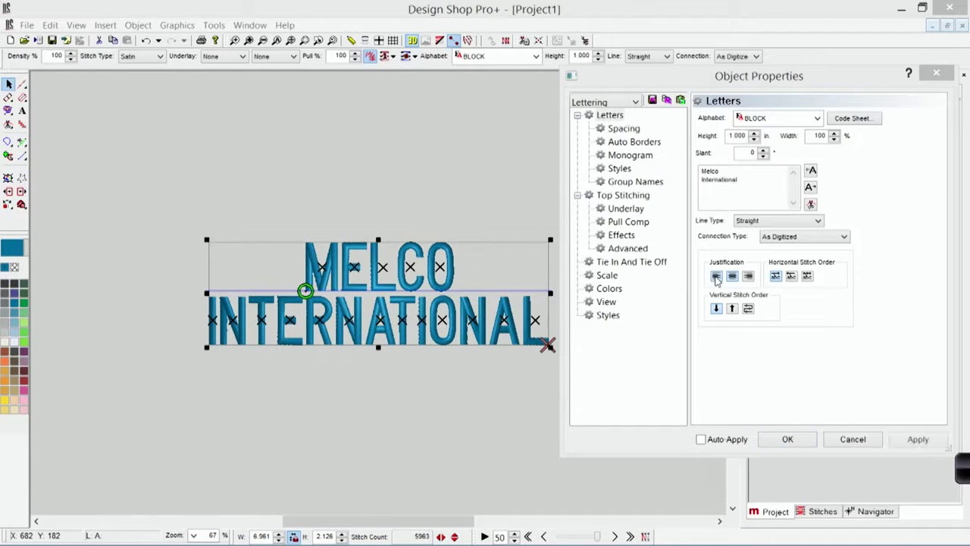
click(918, 439)
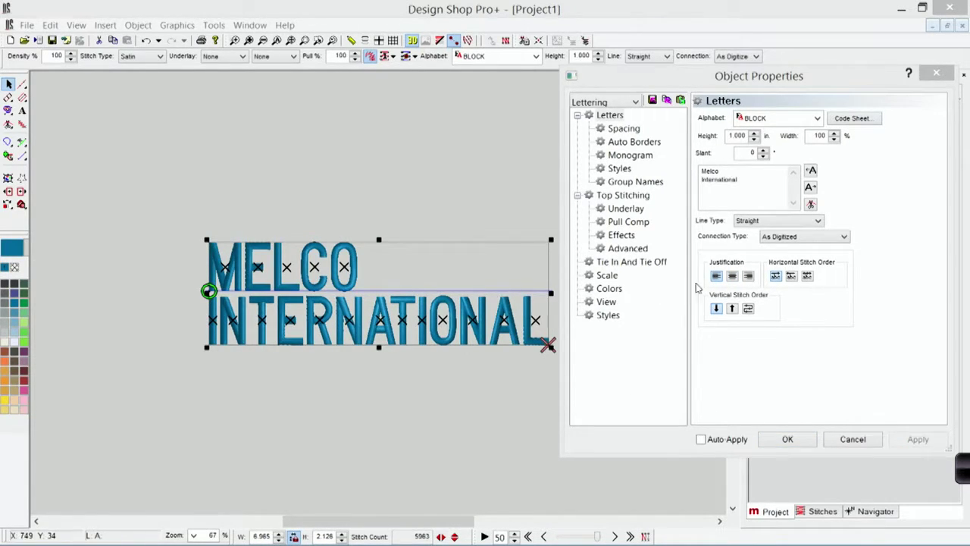
Try centre and right justification, finishing with MELCO centred over INTERNATIONAL
click(731, 276)
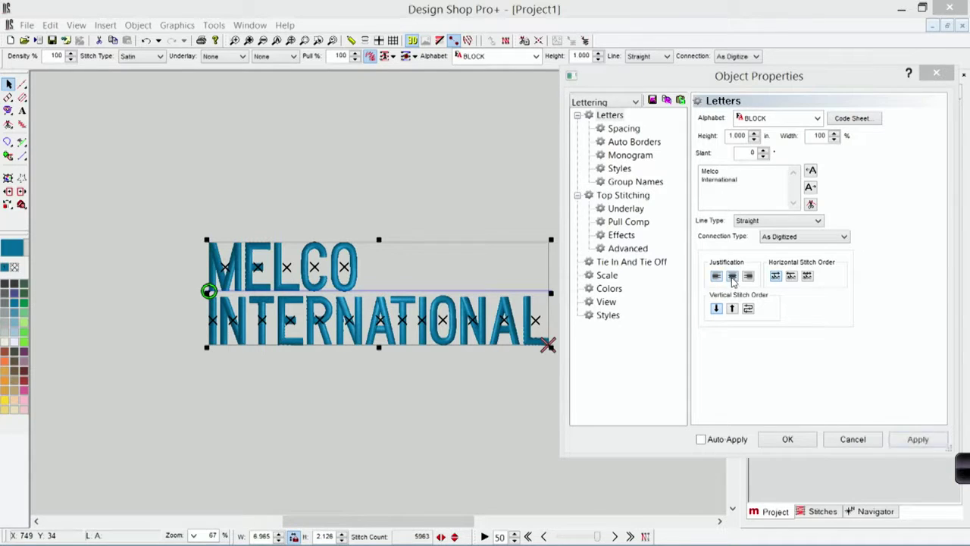
click(918, 438)
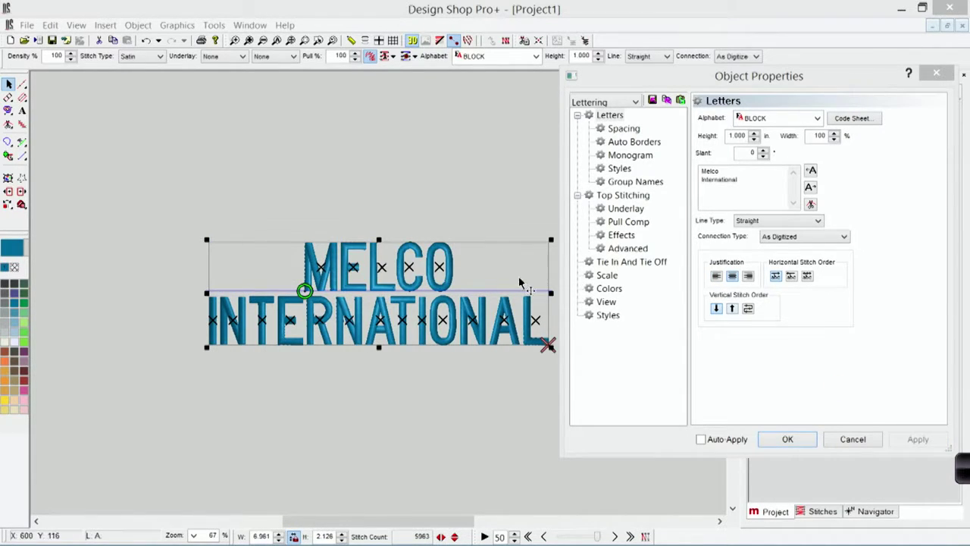
click(748, 276)
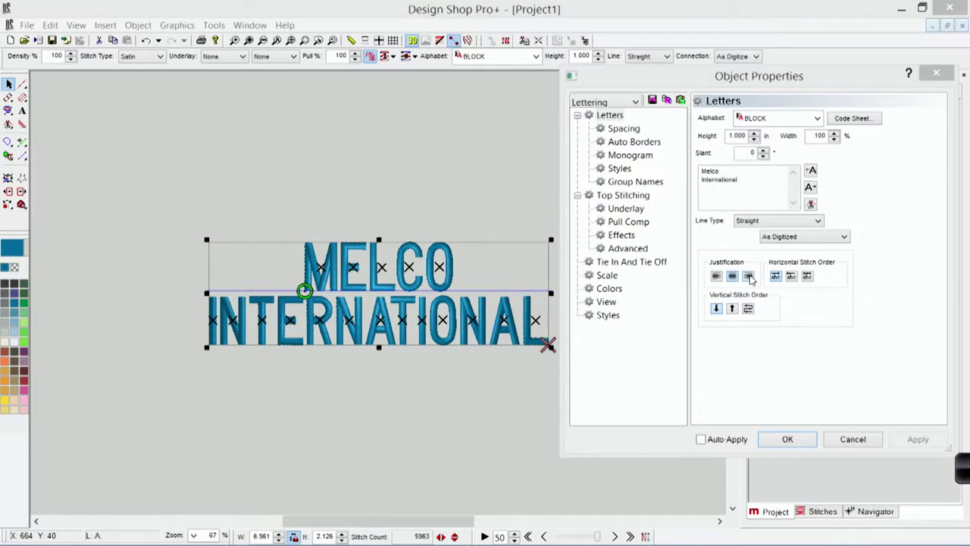
click(918, 438)
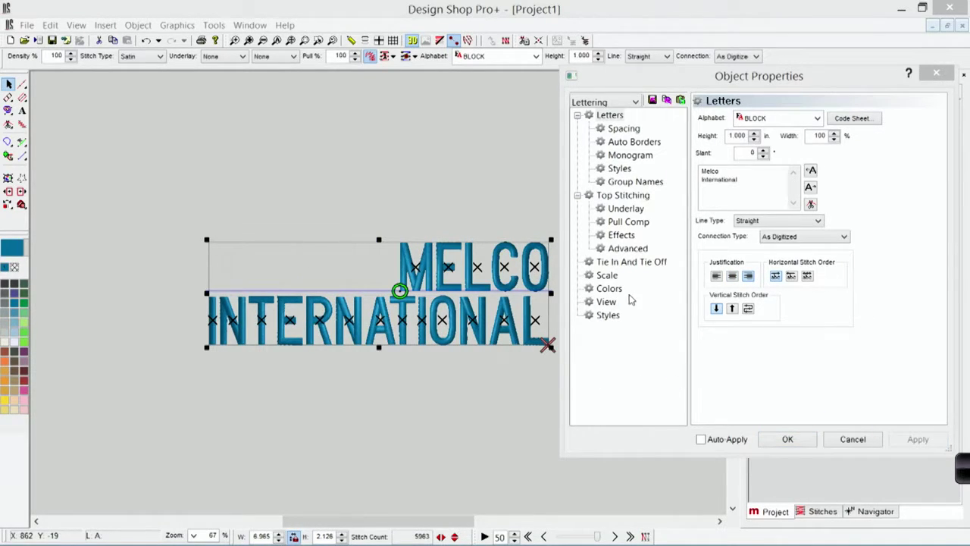
click(732, 276)
click(918, 439)
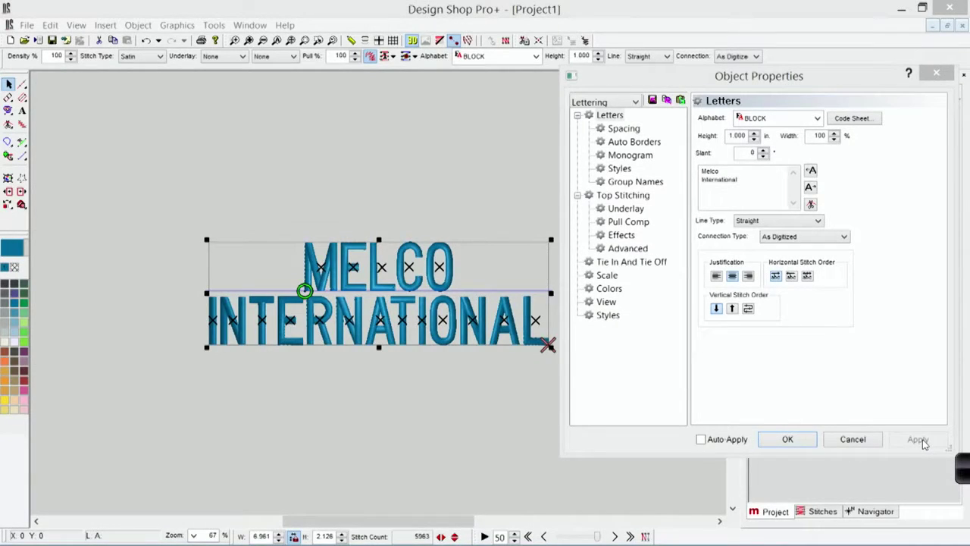
click(962, 468)
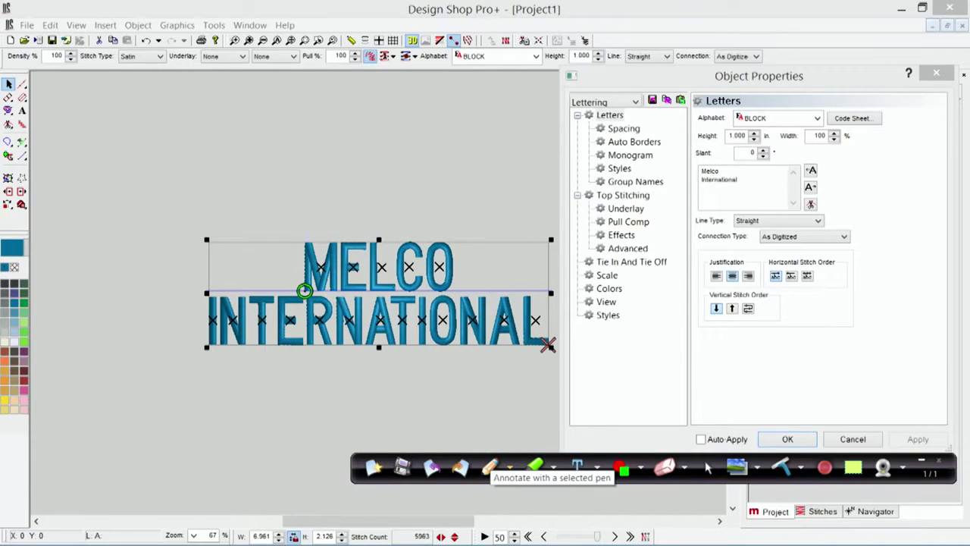
click(489, 468)
mouse_move(169, 382)
mouse_down()
mouse_move(223, 359)
mouse_move(405, 347)
mouse_up()
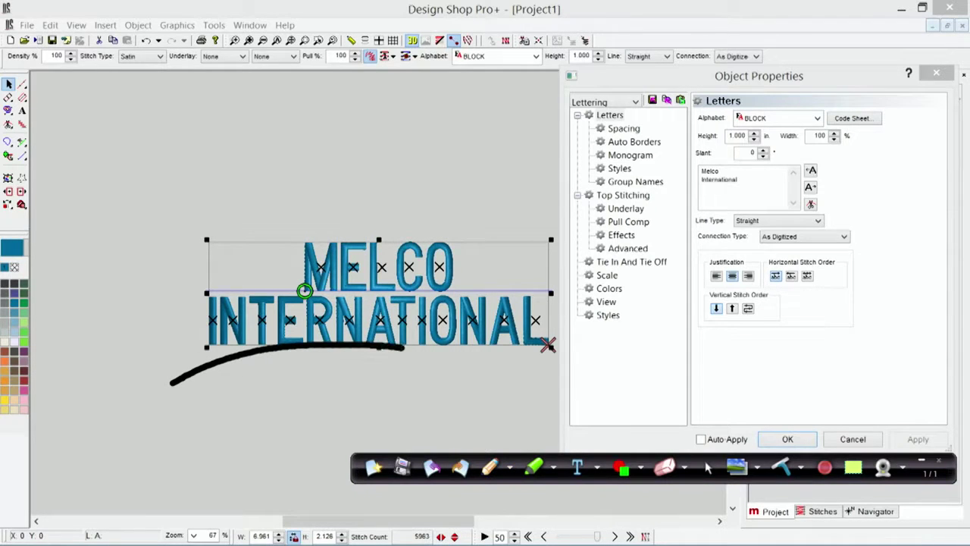
click(780, 468)
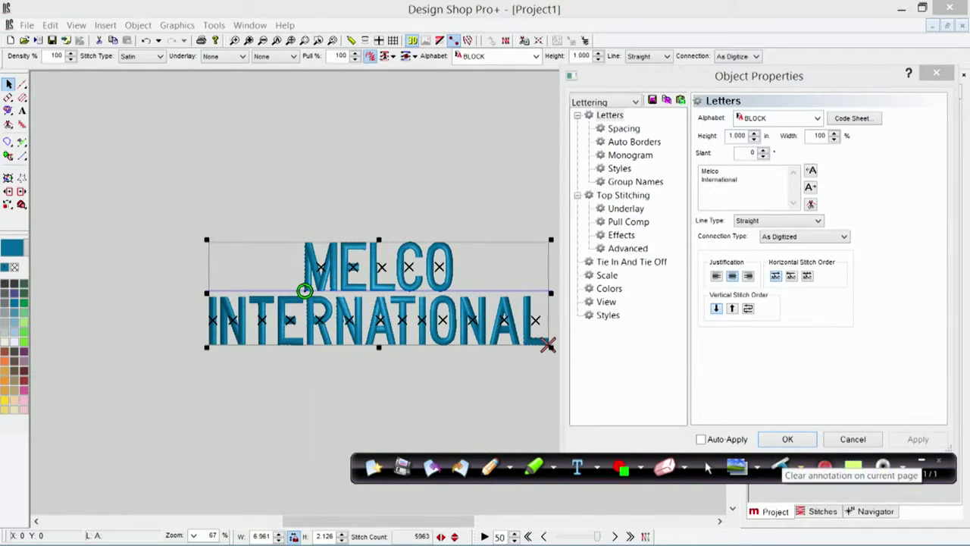
mouse_move(158, 401)
mouse_down()
mouse_move(341, 365)
mouse_move(470, 370)
mouse_move(604, 405)
mouse_up()
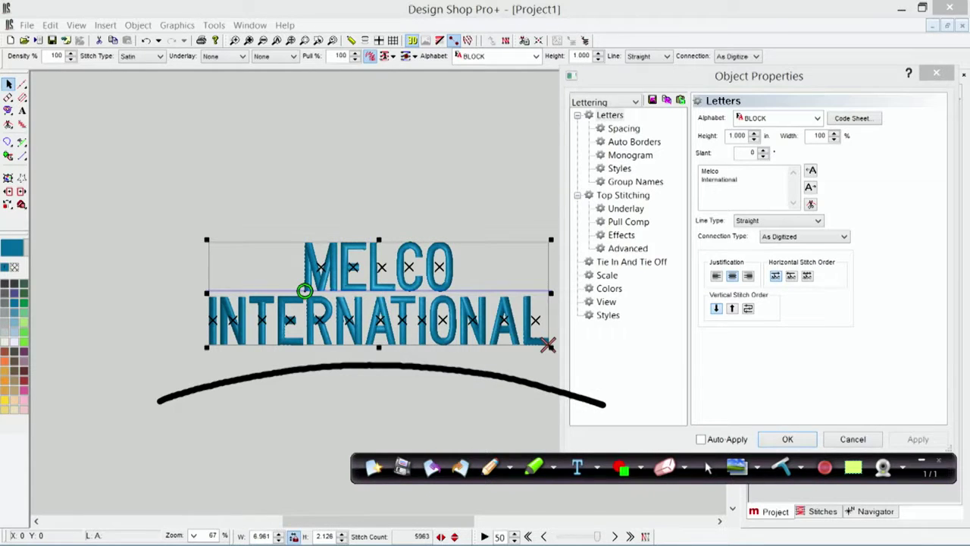
mouse_move(159, 399)
mouse_down()
mouse_move(170, 219)
mouse_move(341, 112)
mouse_move(514, 154)
mouse_move(593, 280)
mouse_move(604, 402)
mouse_up()
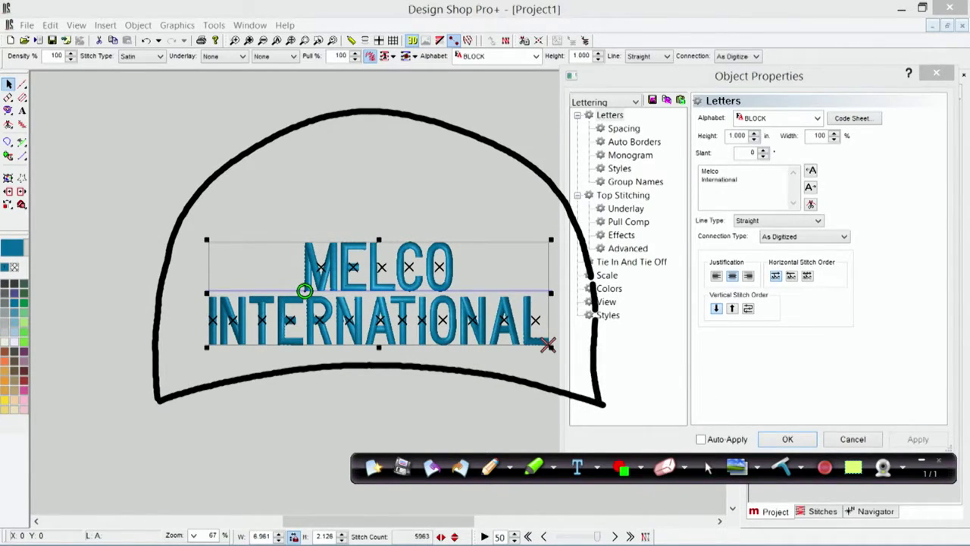
drag(371, 112, 383, 364)
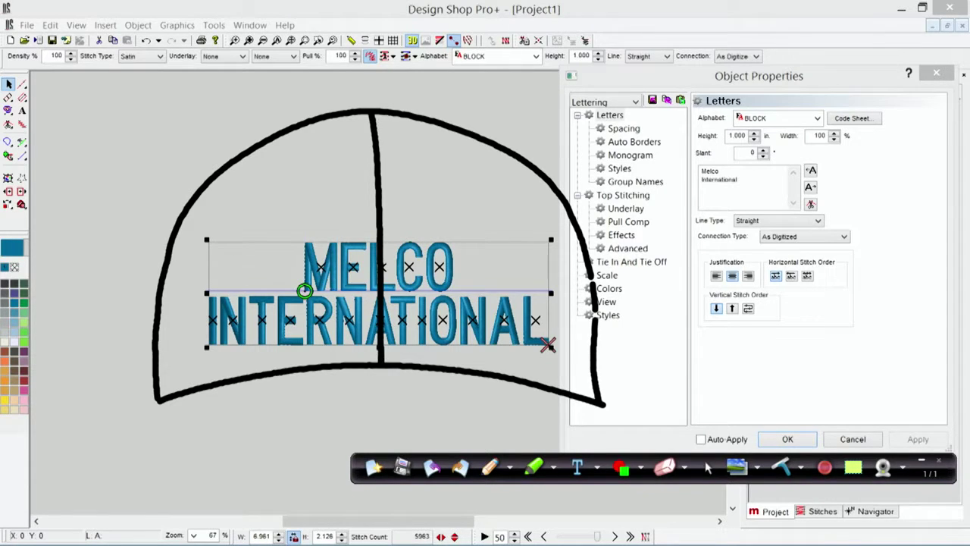
mouse_move(354, 112)
mouse_down()
mouse_move(378, 95)
mouse_move(395, 111)
mouse_up()
mouse_move(159, 396)
mouse_down()
mouse_move(170, 431)
mouse_move(202, 455)
mouse_move(253, 453)
mouse_move(376, 424)
mouse_move(522, 448)
mouse_move(584, 427)
mouse_move(603, 406)
mouse_up()
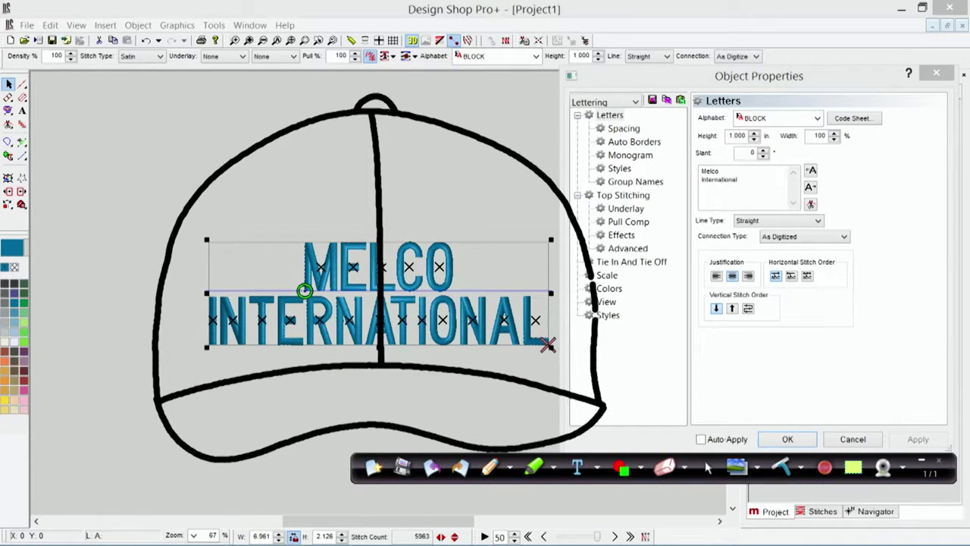
right_click(547, 345)
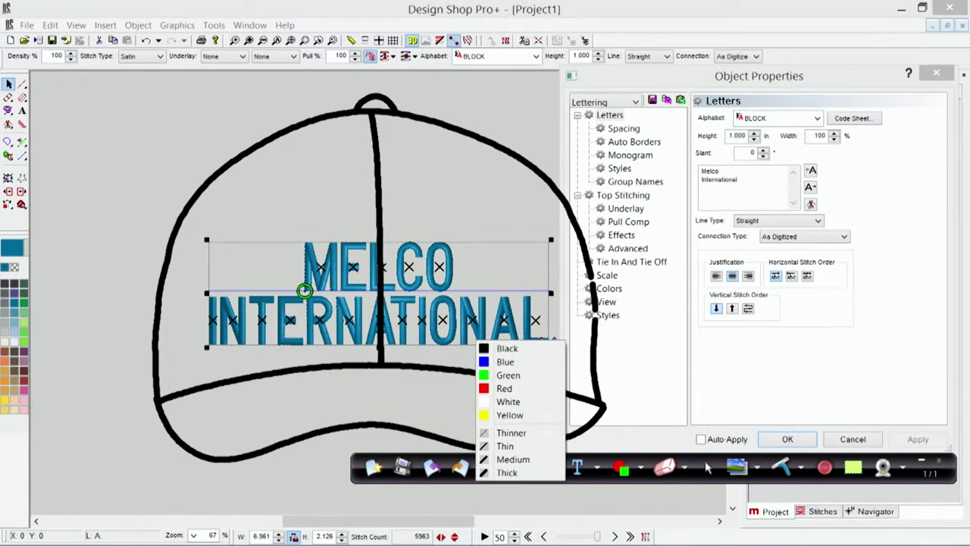
key(Escape)
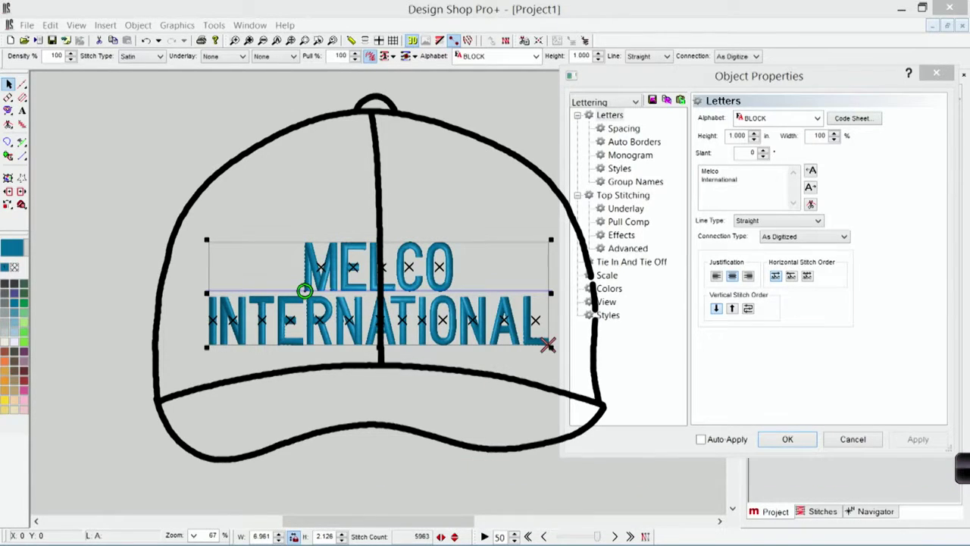
mouse_move(394, 220)
mouse_down()
mouse_move(509, 219)
mouse_move(482, 239)
mouse_up()
mouse_move(361, 218)
mouse_down()
mouse_move(239, 215)
mouse_move(282, 235)
mouse_up()
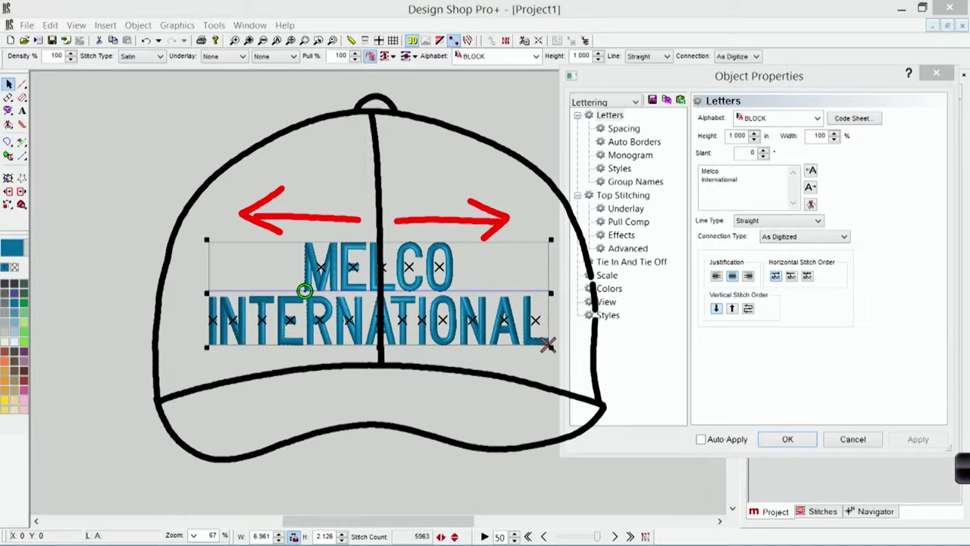
mouse_move(380, 348)
mouse_down()
mouse_move(388, 165)
mouse_move(347, 195)
mouse_up()
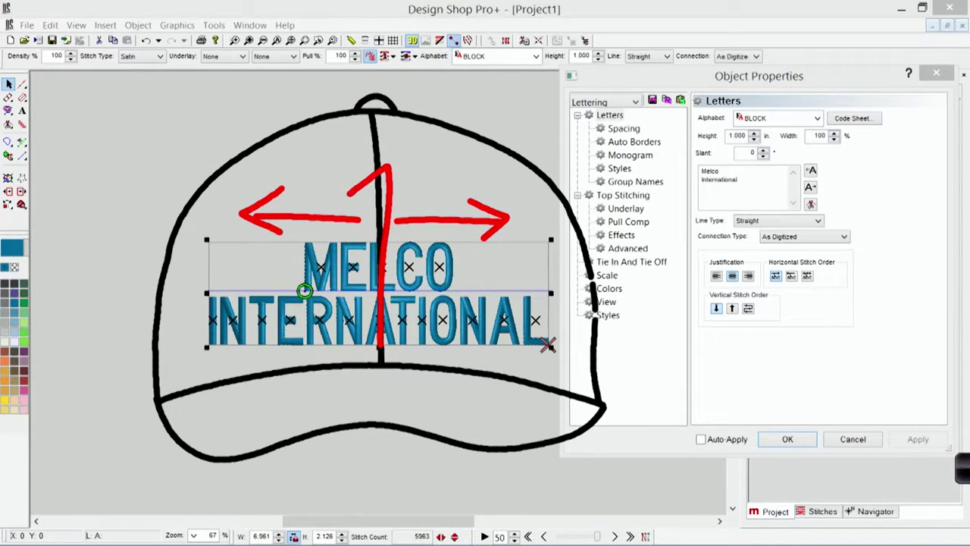
drag(386, 163, 419, 196)
drag(379, 115, 377, 143)
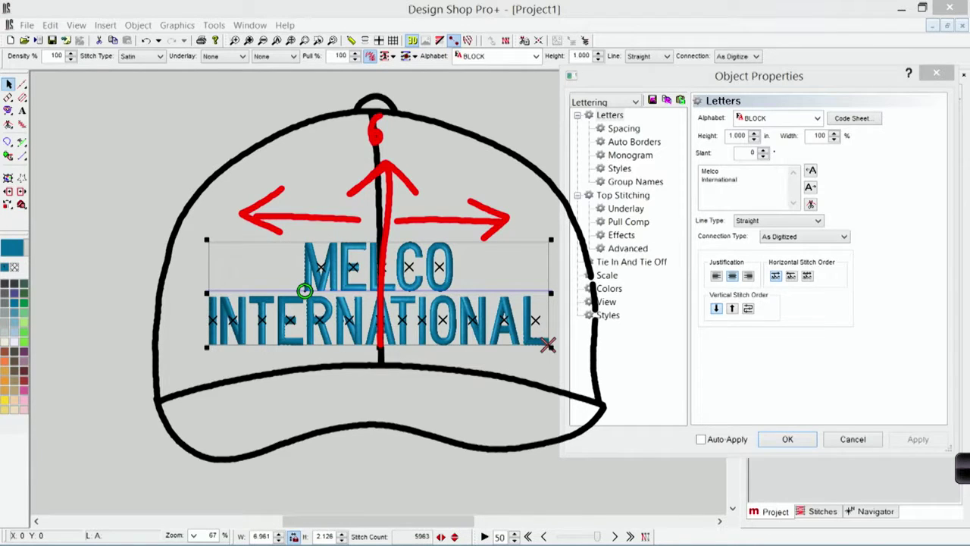
drag(276, 375, 497, 371)
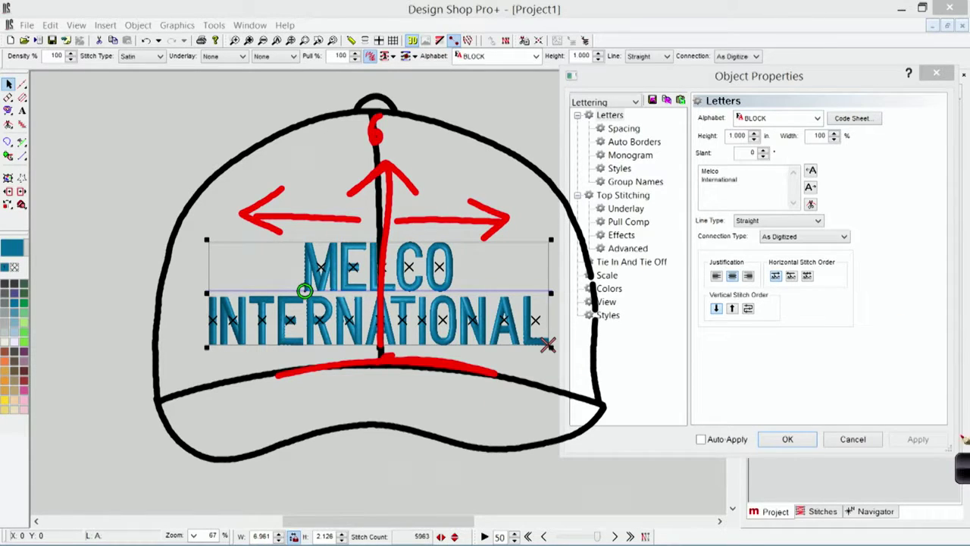
click(962, 468)
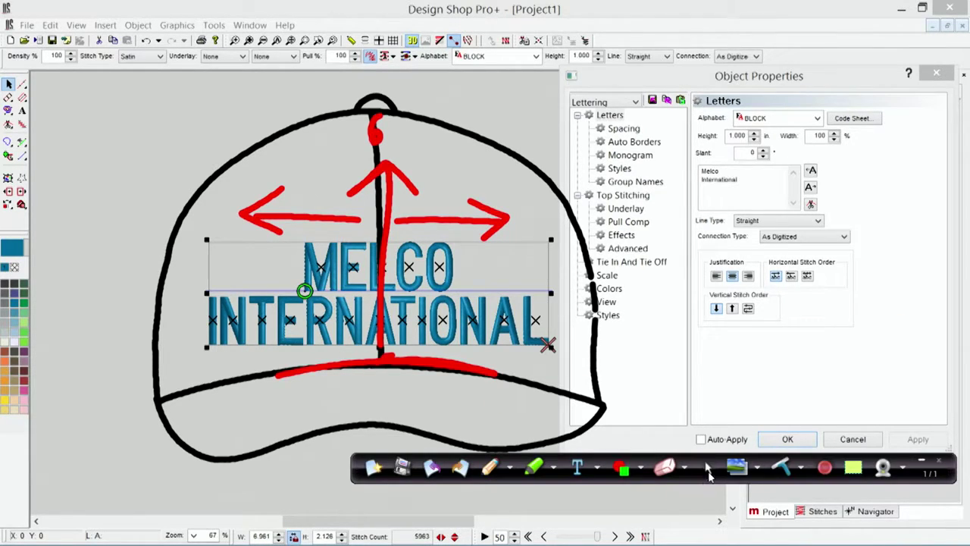
Set the lettering's stitch order to center-out horizontally and bottom-up vertically, then replay the stitch-out
click(785, 468)
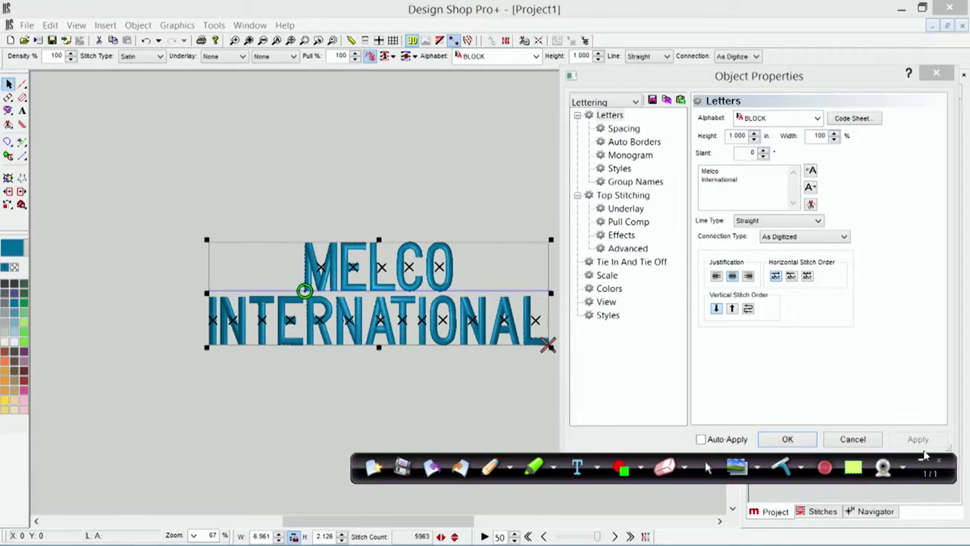
click(808, 277)
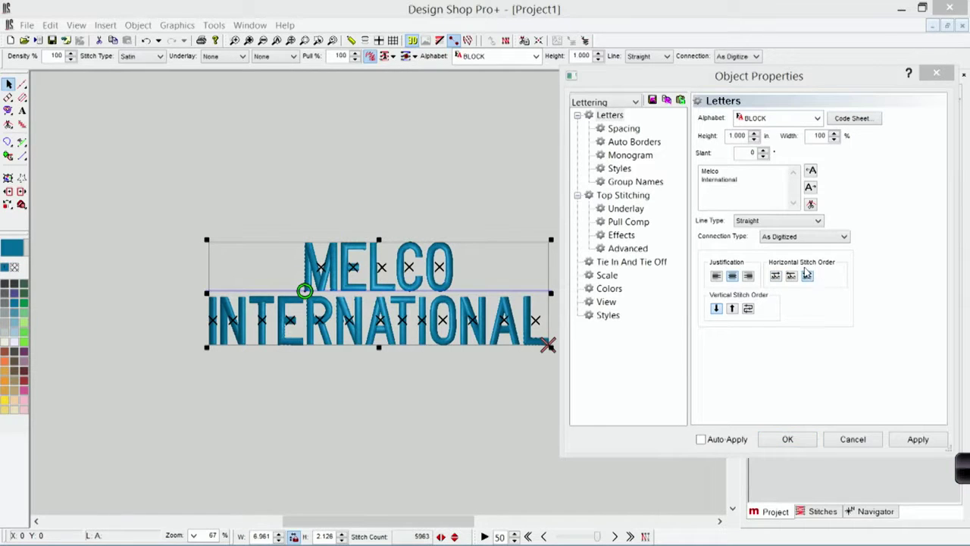
click(731, 311)
click(922, 444)
click(485, 537)
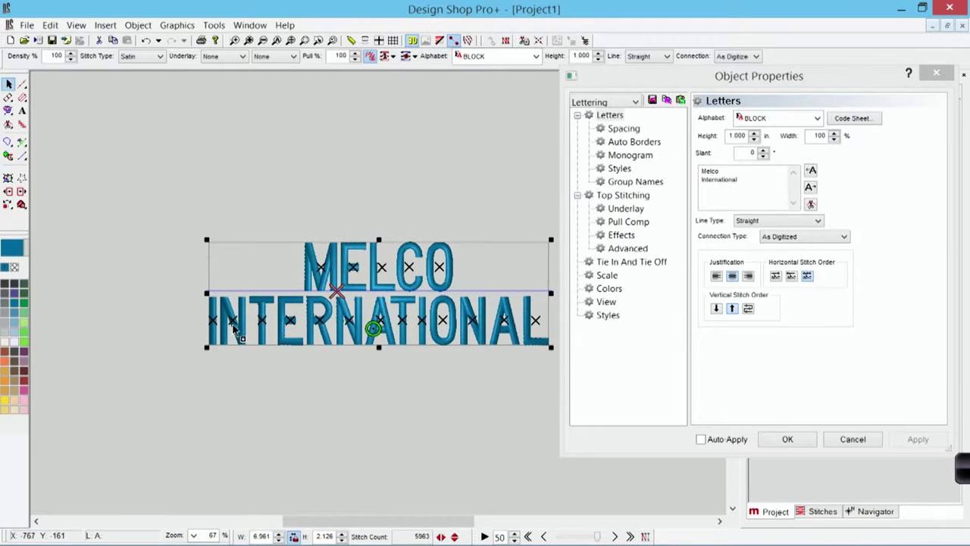
Switch to the Mag.ofm design and drag the lettering's 621 ARC Poly colour group to sew last
click(261, 27)
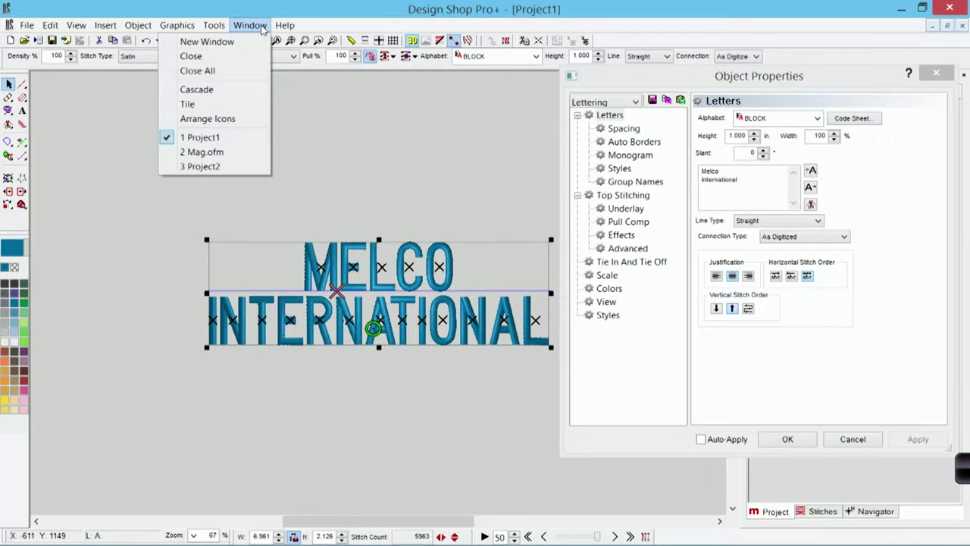
click(238, 153)
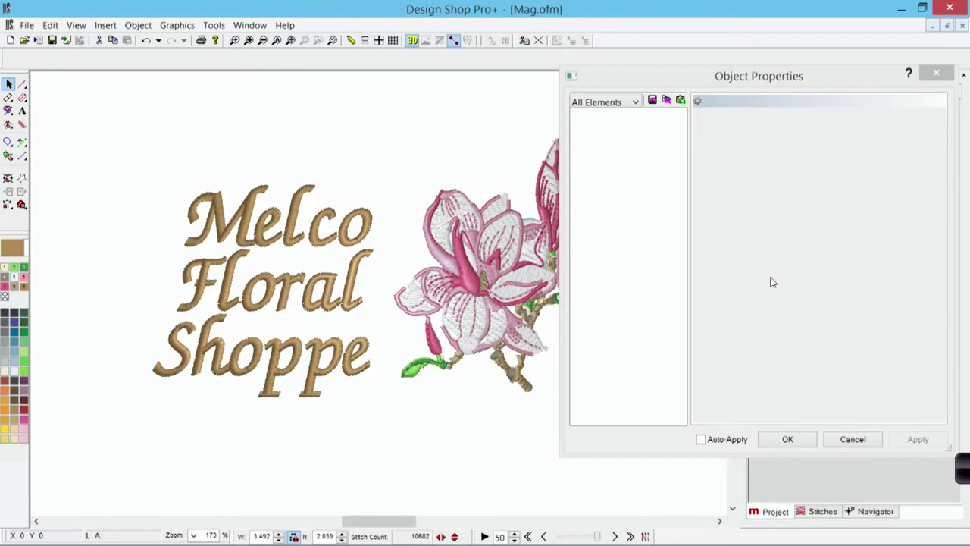
click(788, 440)
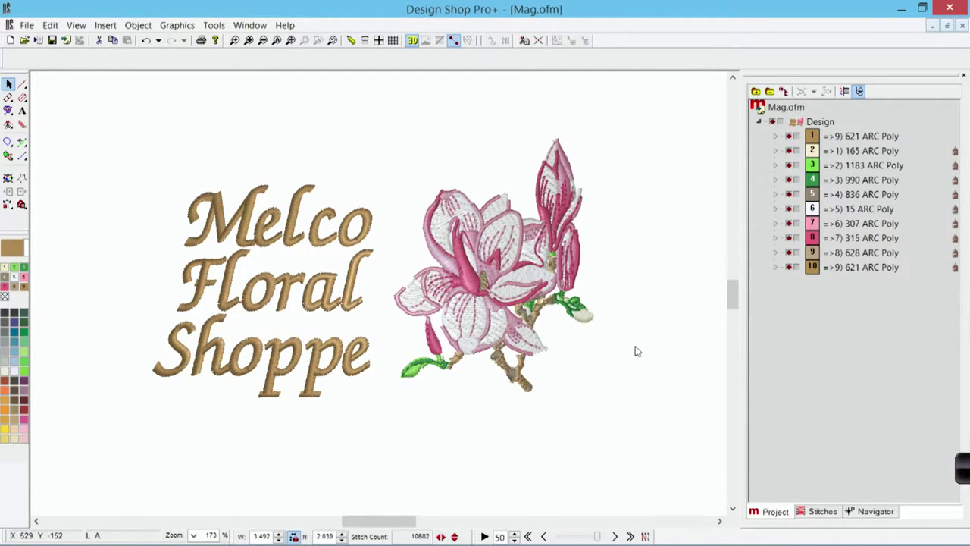
click(879, 139)
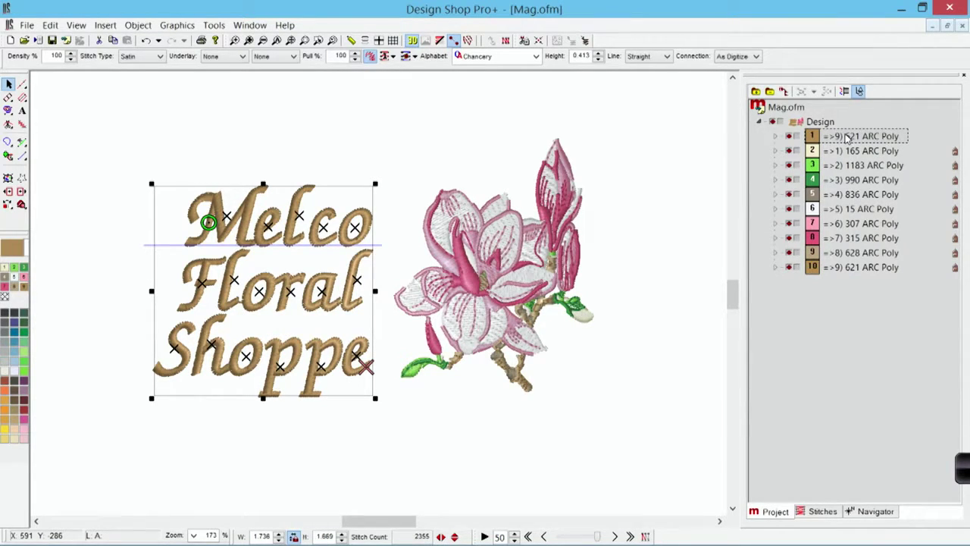
drag(847, 136, 849, 257)
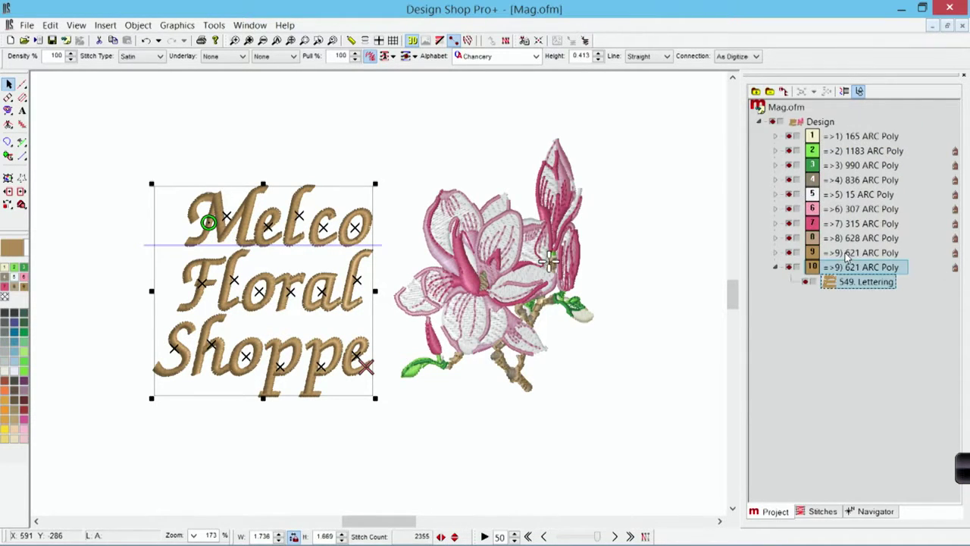
Collapse the colour tree and rewind the stitch preview to confirm the lettering sews after the magnolia
click(955, 268)
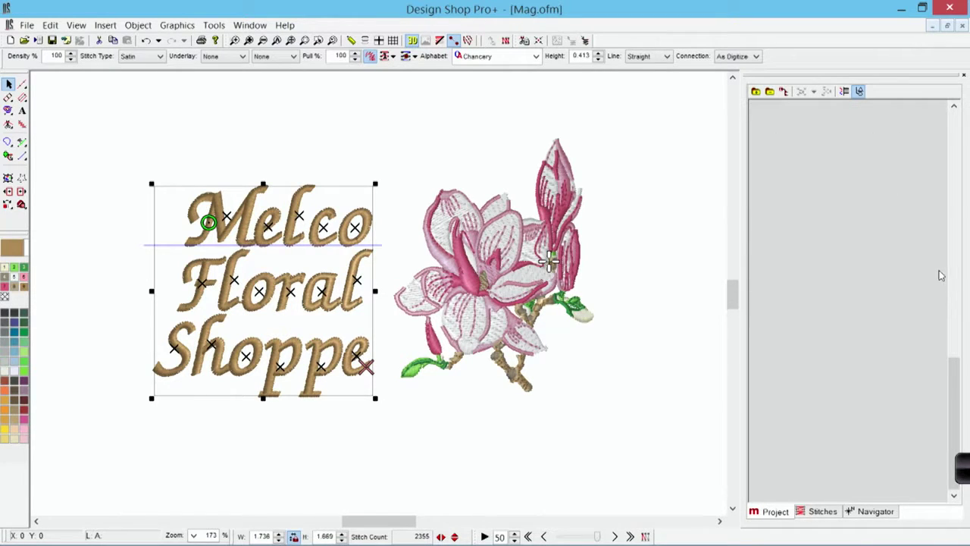
click(769, 91)
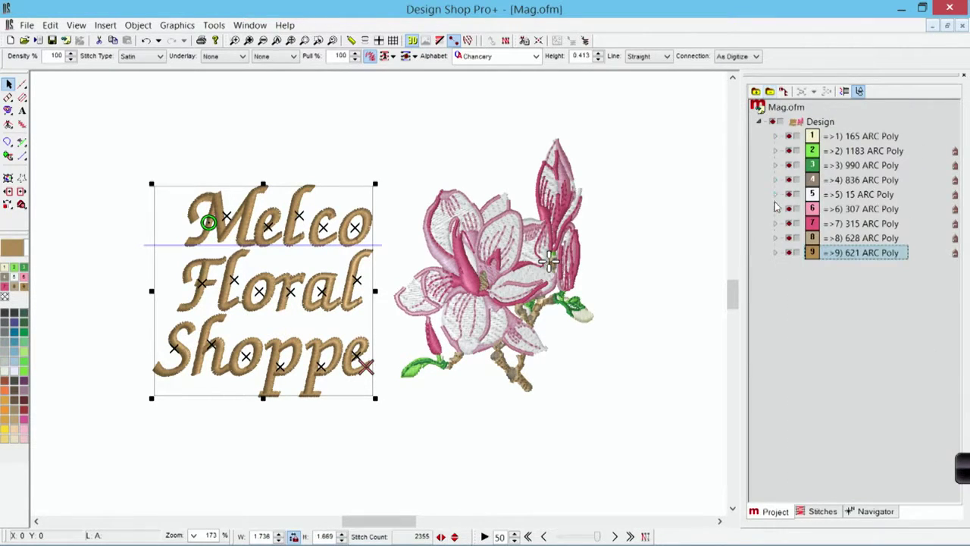
click(634, 228)
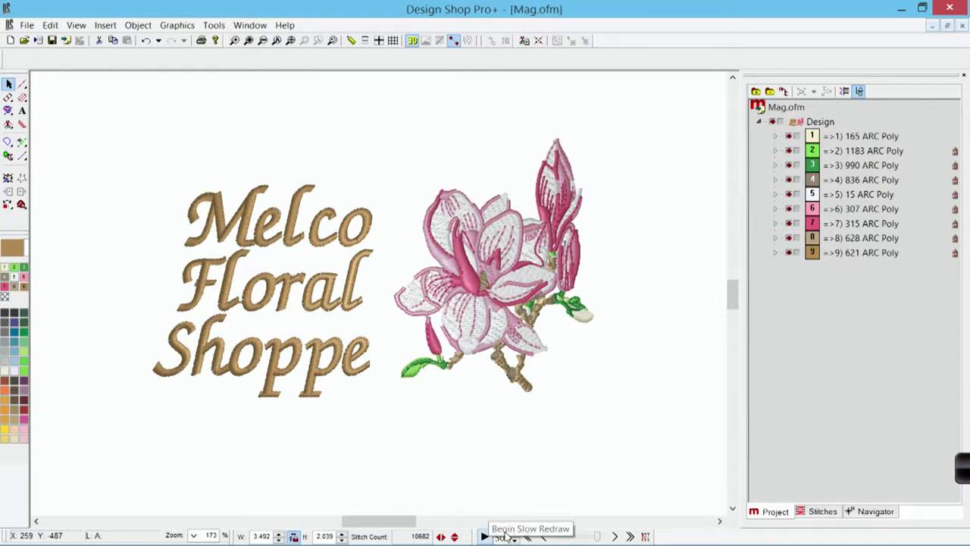
mouse_move(596, 535)
mouse_down()
mouse_move(568, 536)
mouse_move(595, 535)
mouse_up()
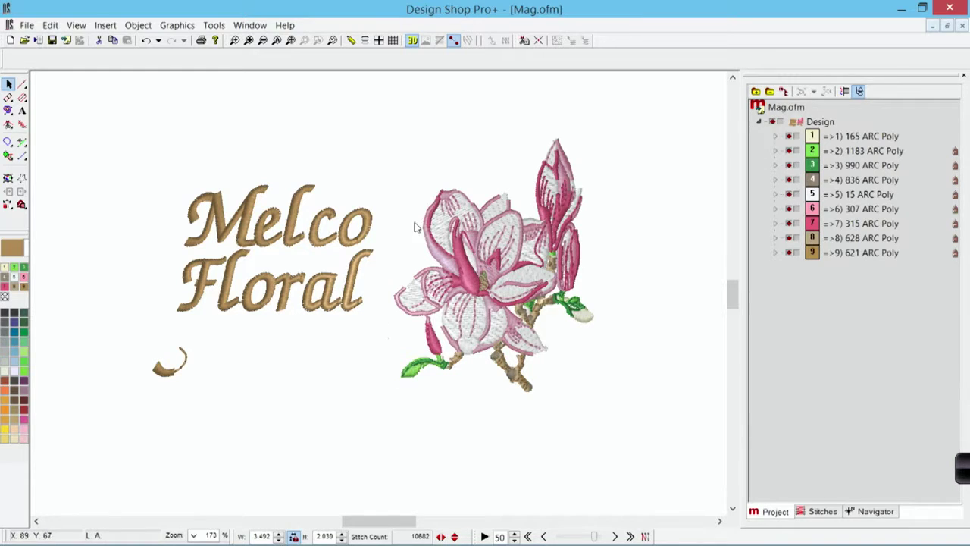
click(349, 328)
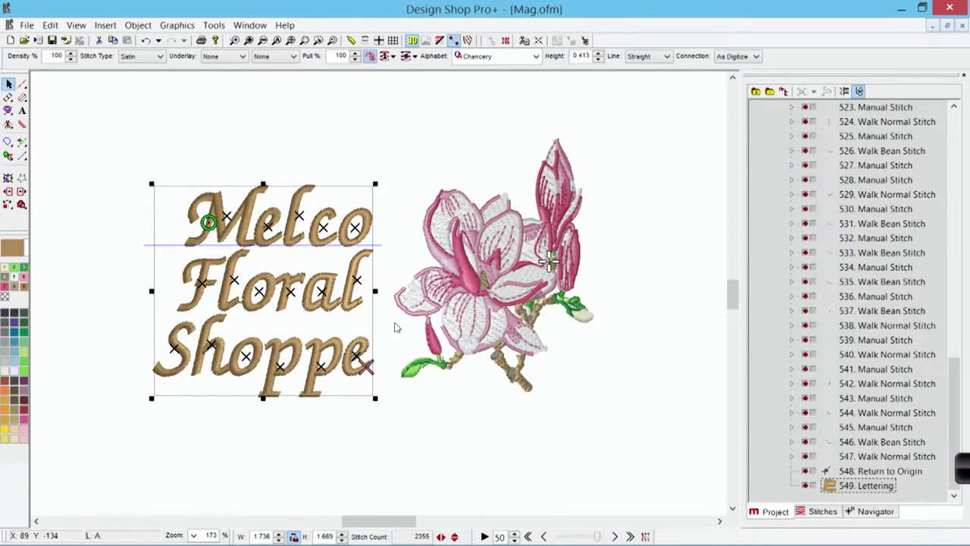
Change the Melco Floral Shoppe horizontal stitch order so sewing starts at Melco's right end
right_click(349, 327)
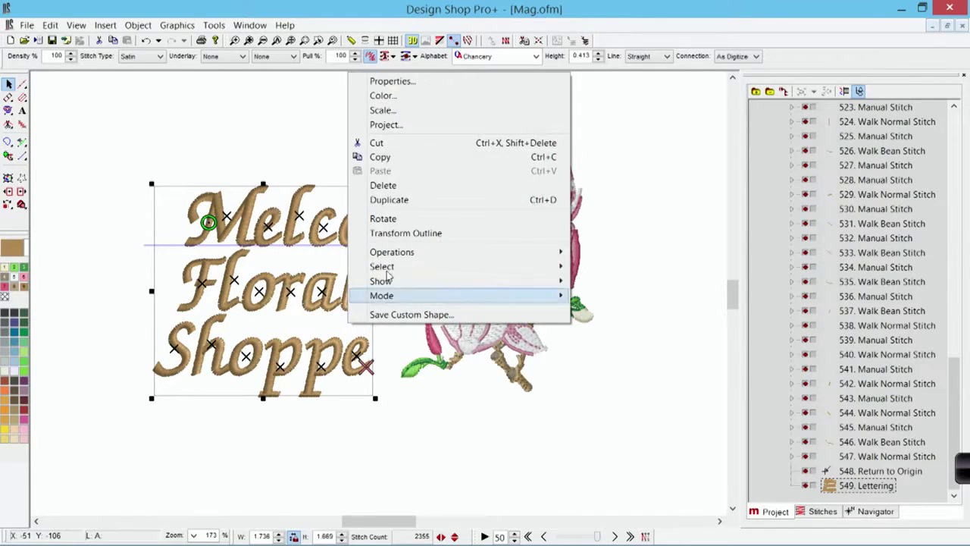
click(393, 82)
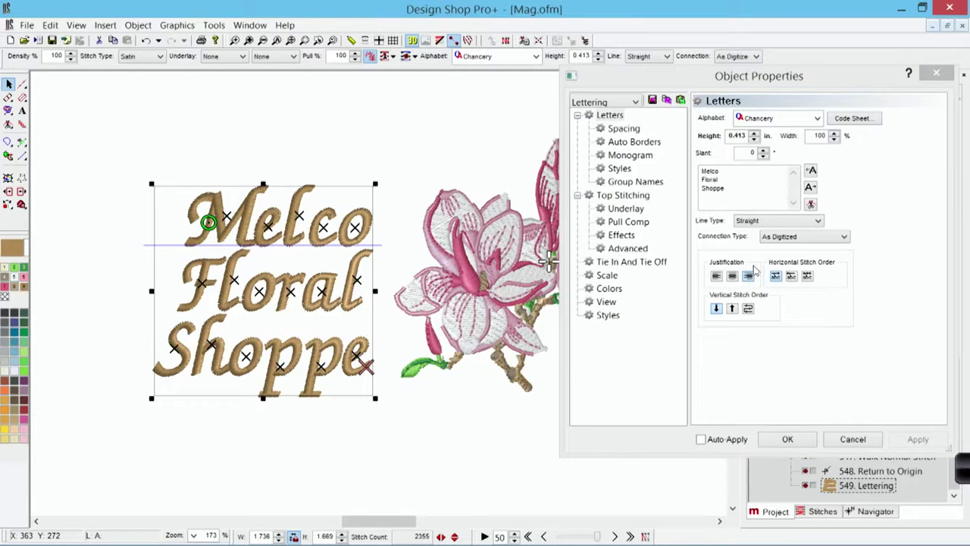
click(791, 276)
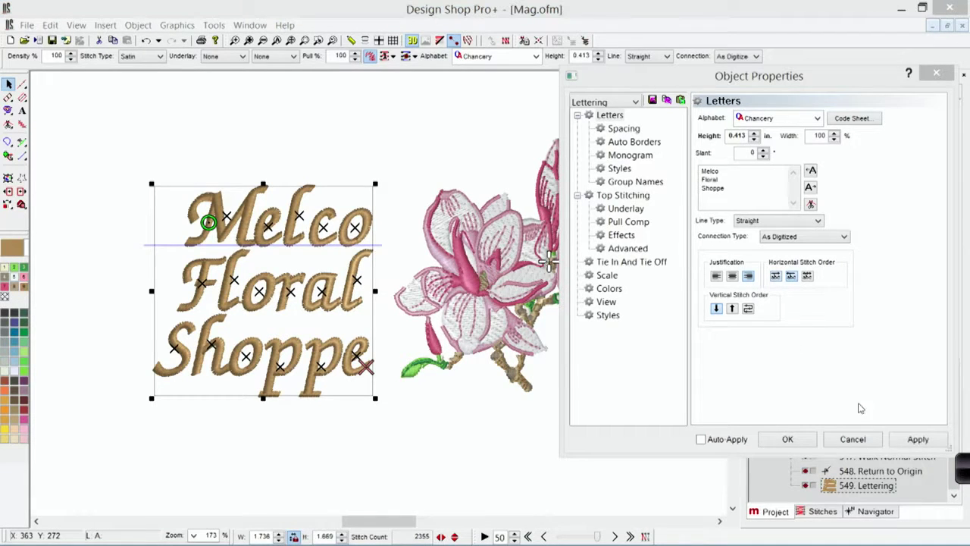
click(917, 441)
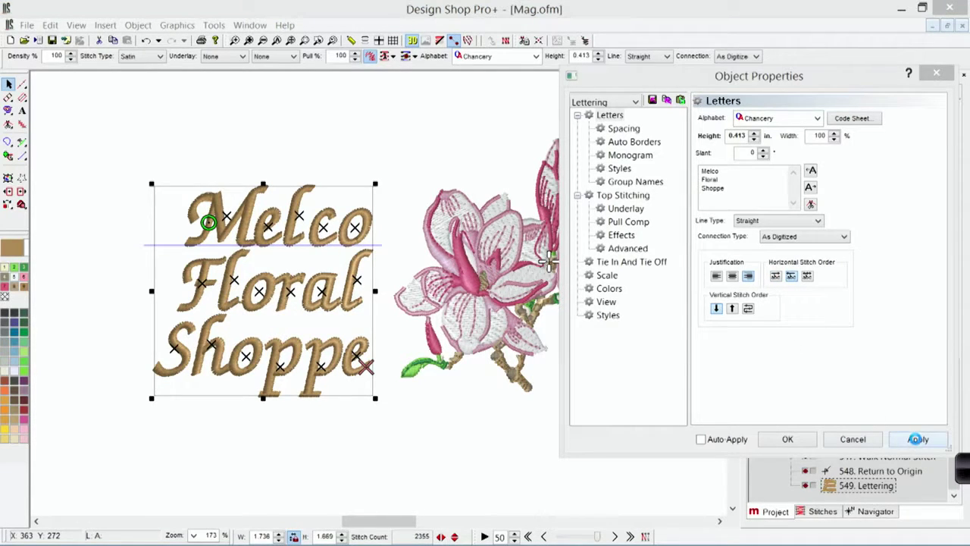
click(785, 439)
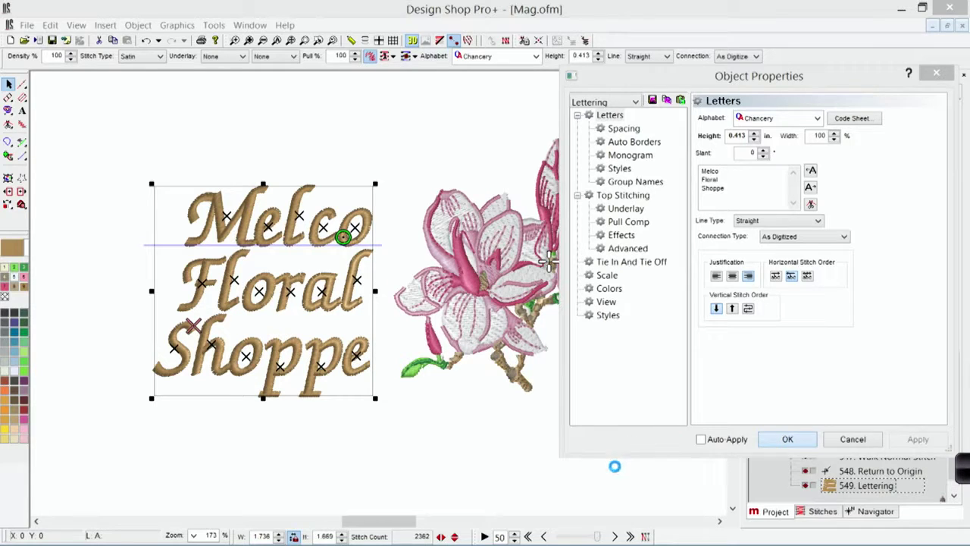
click(556, 424)
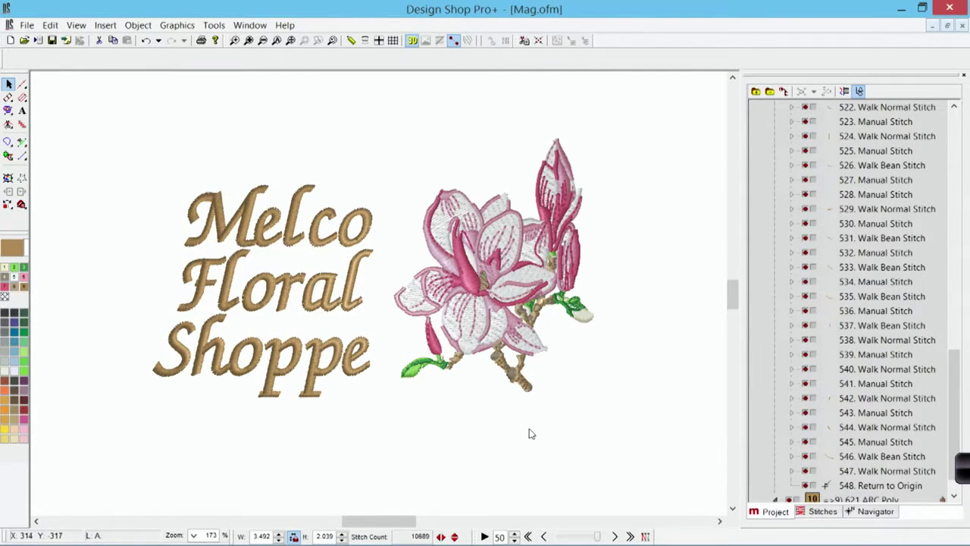
click(769, 92)
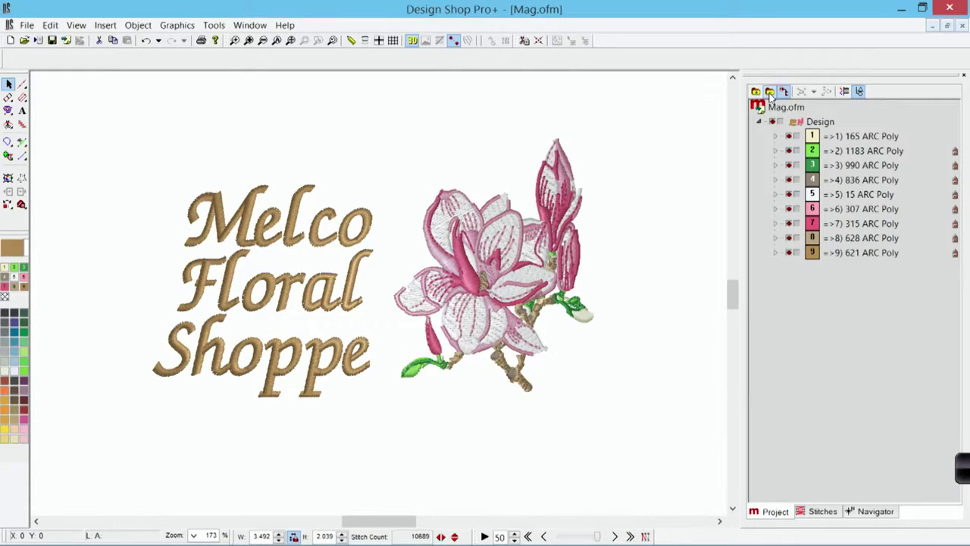
click(485, 536)
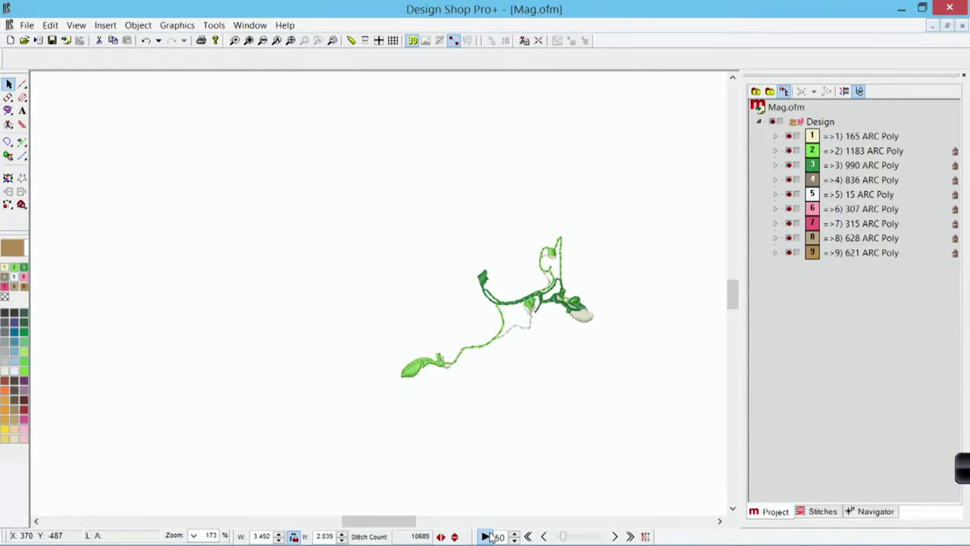